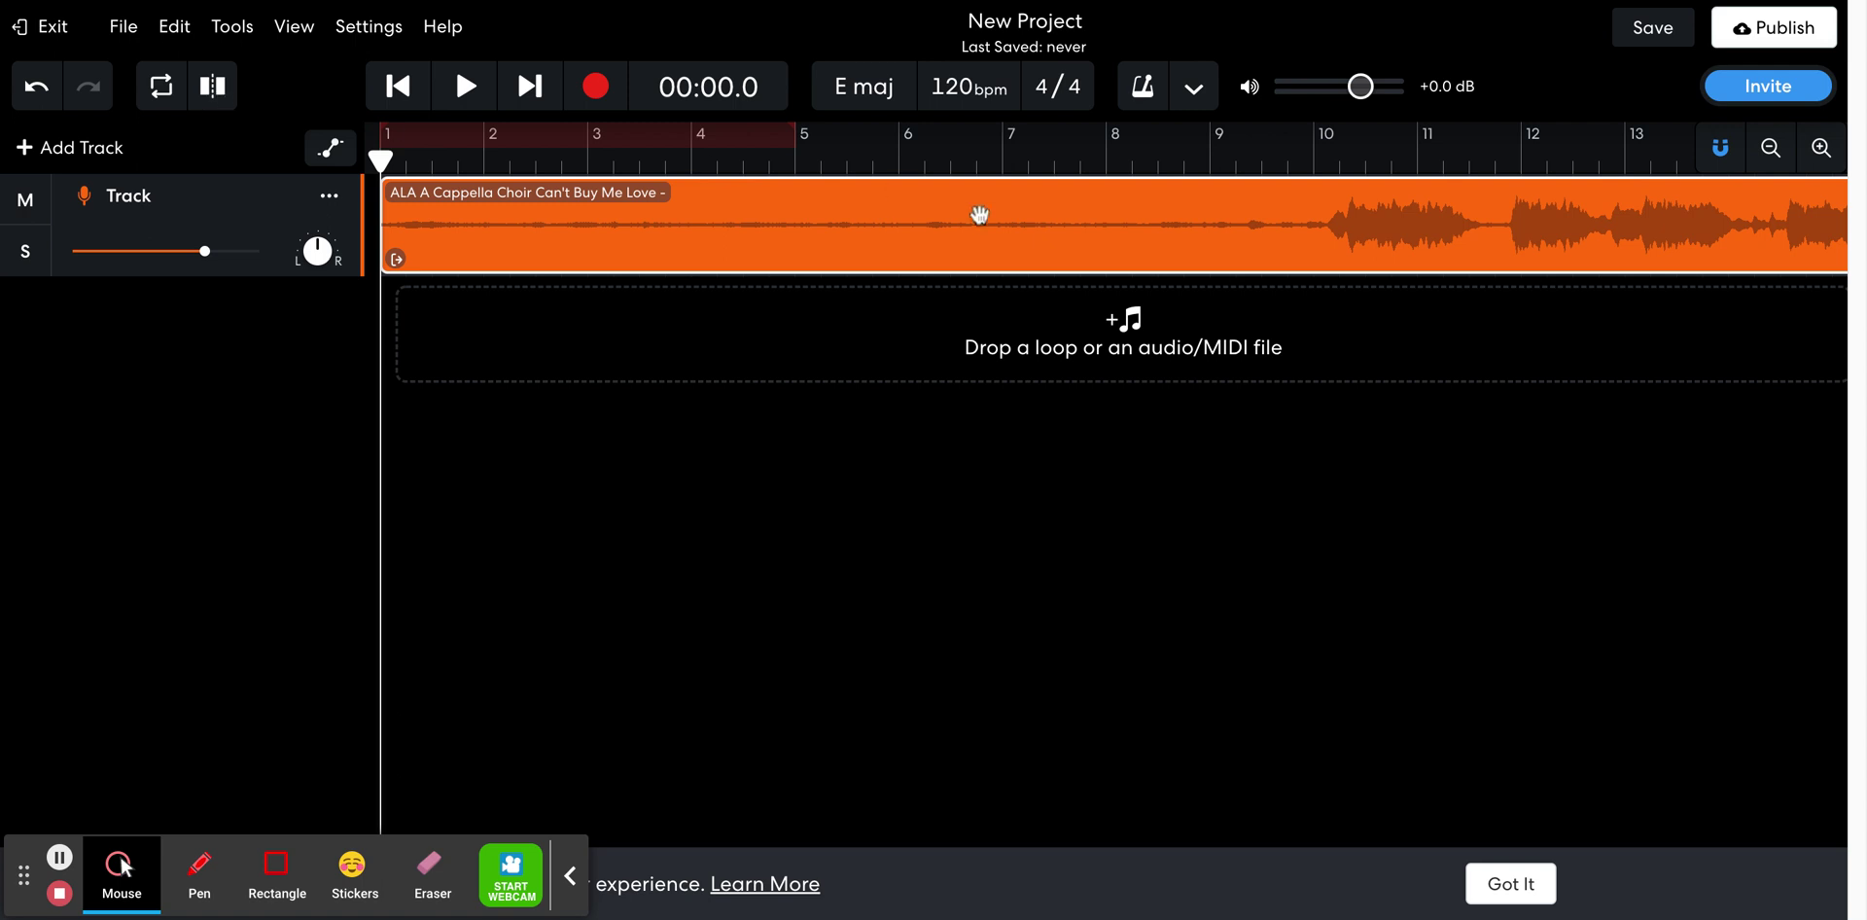
Place the playhead at the singing onset near bar 10, previewing the audio to confirm
{"action": "left_click", "coordinate": [1309, 157]}
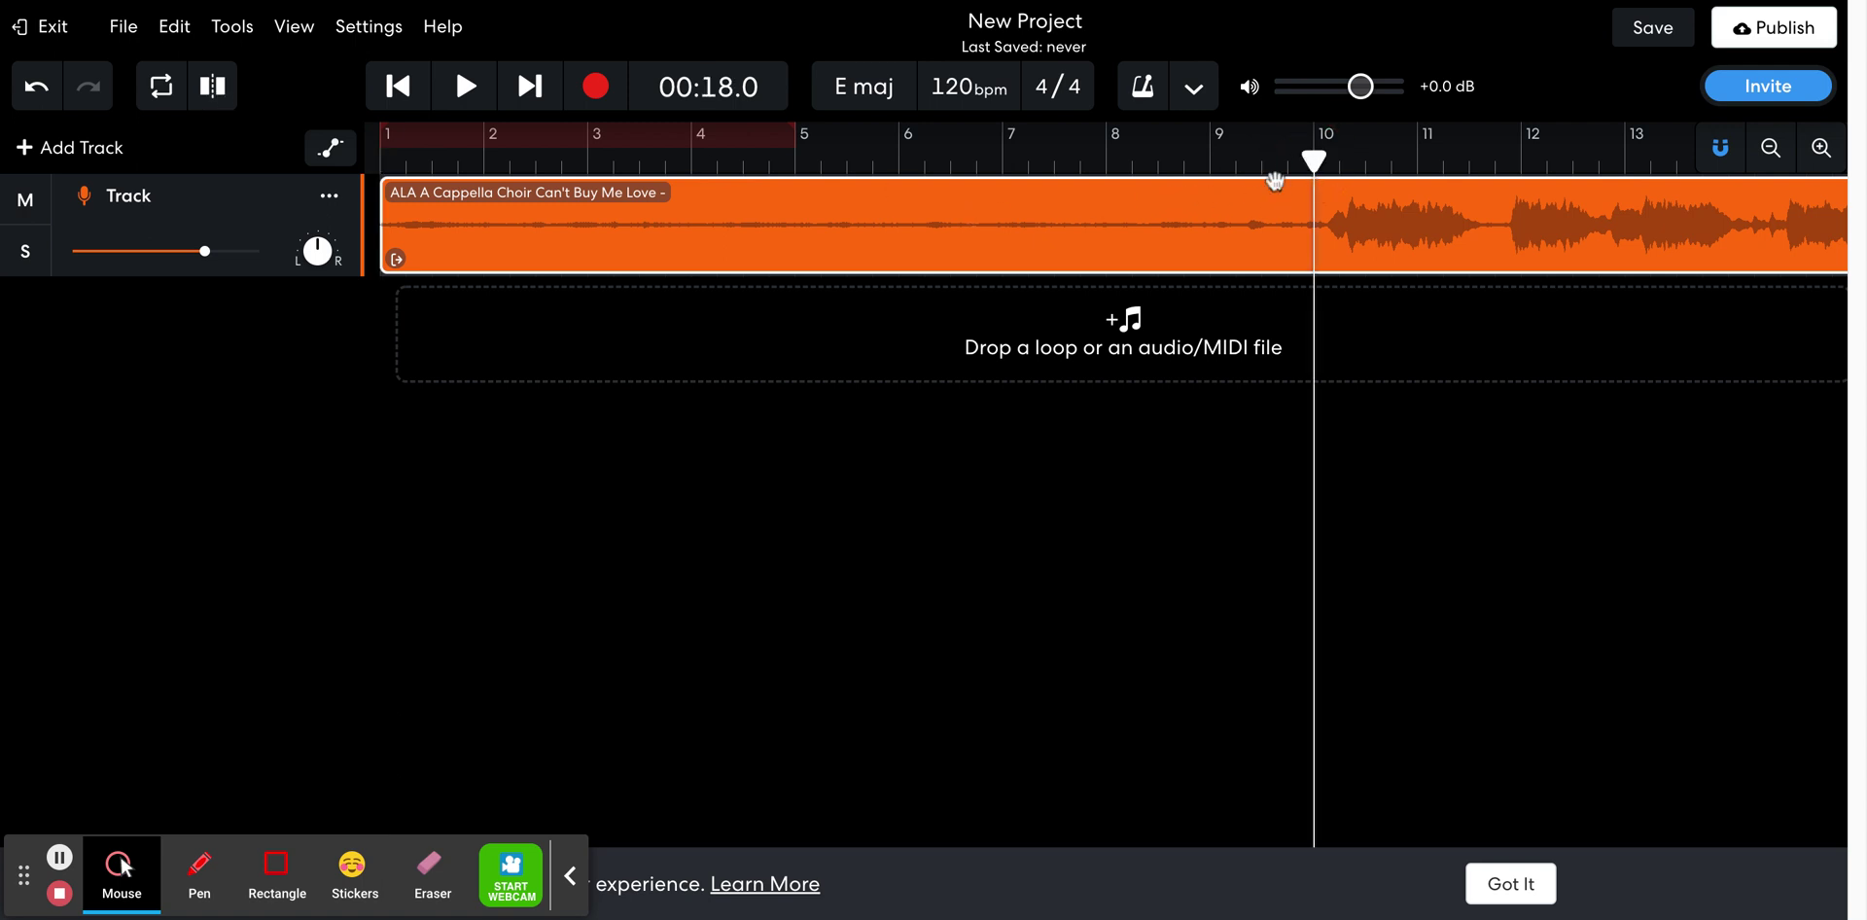
{"action": "key", "text": "space"}
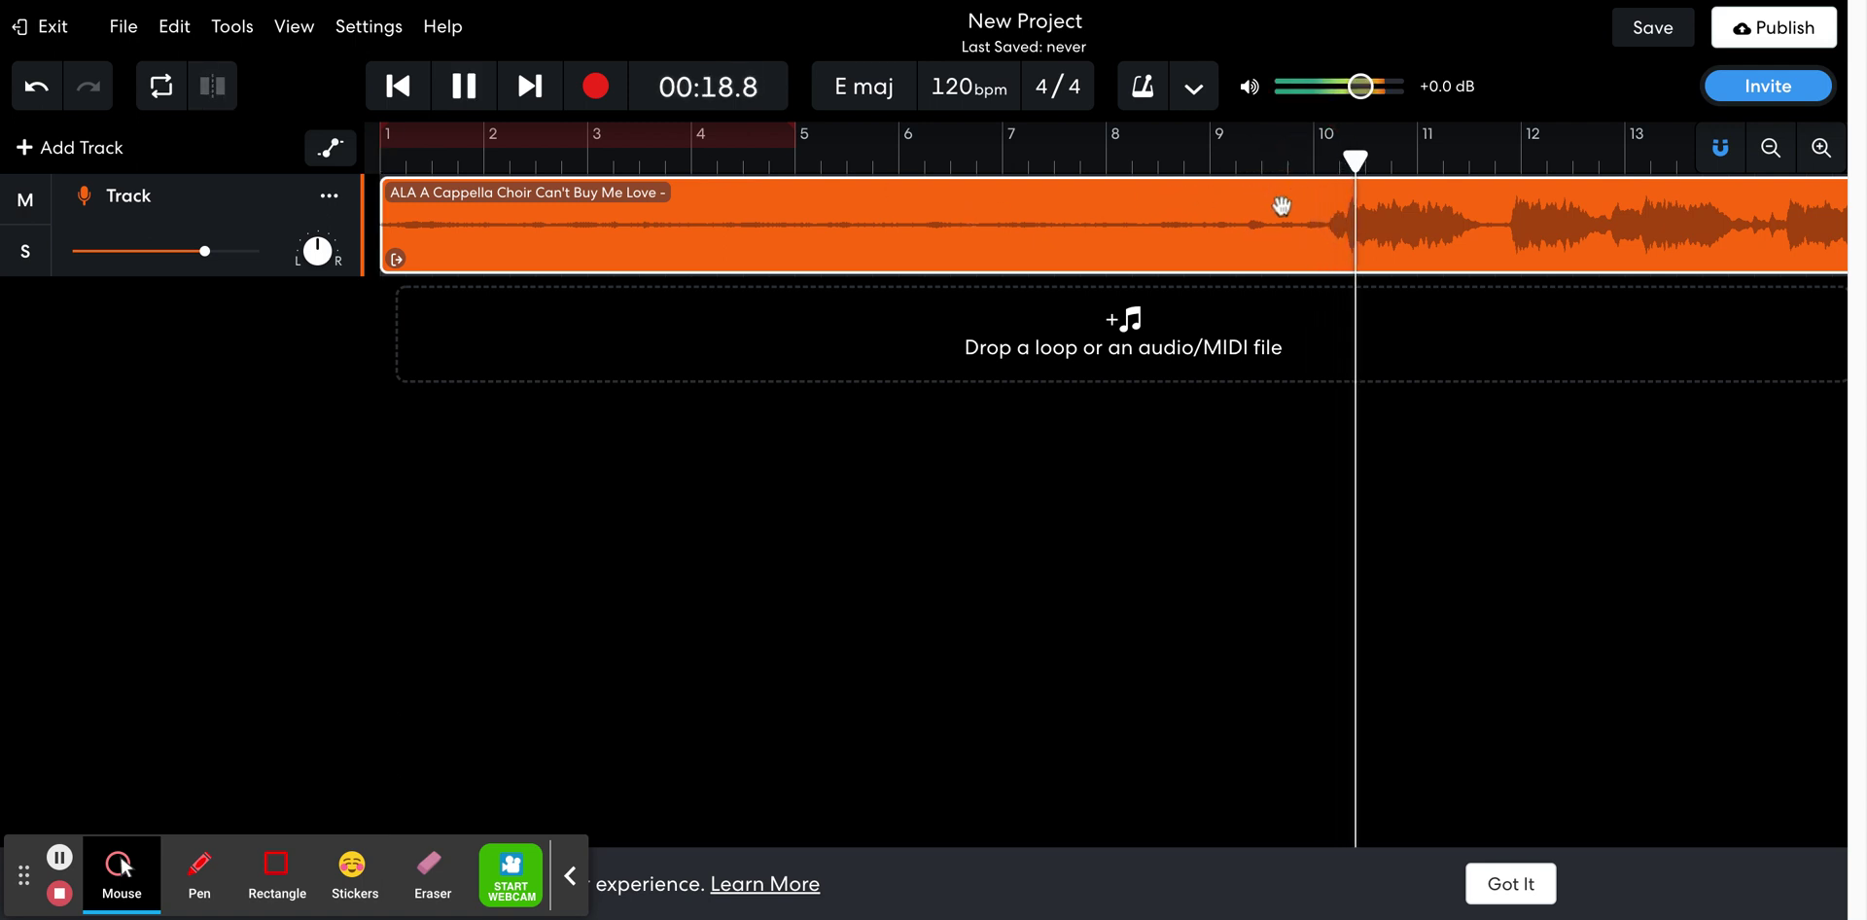
{"action": "key", "text": "space"}
{"action": "left_click", "coordinate": [1324, 158]}
{"action": "left_click", "coordinate": [1316, 160]}
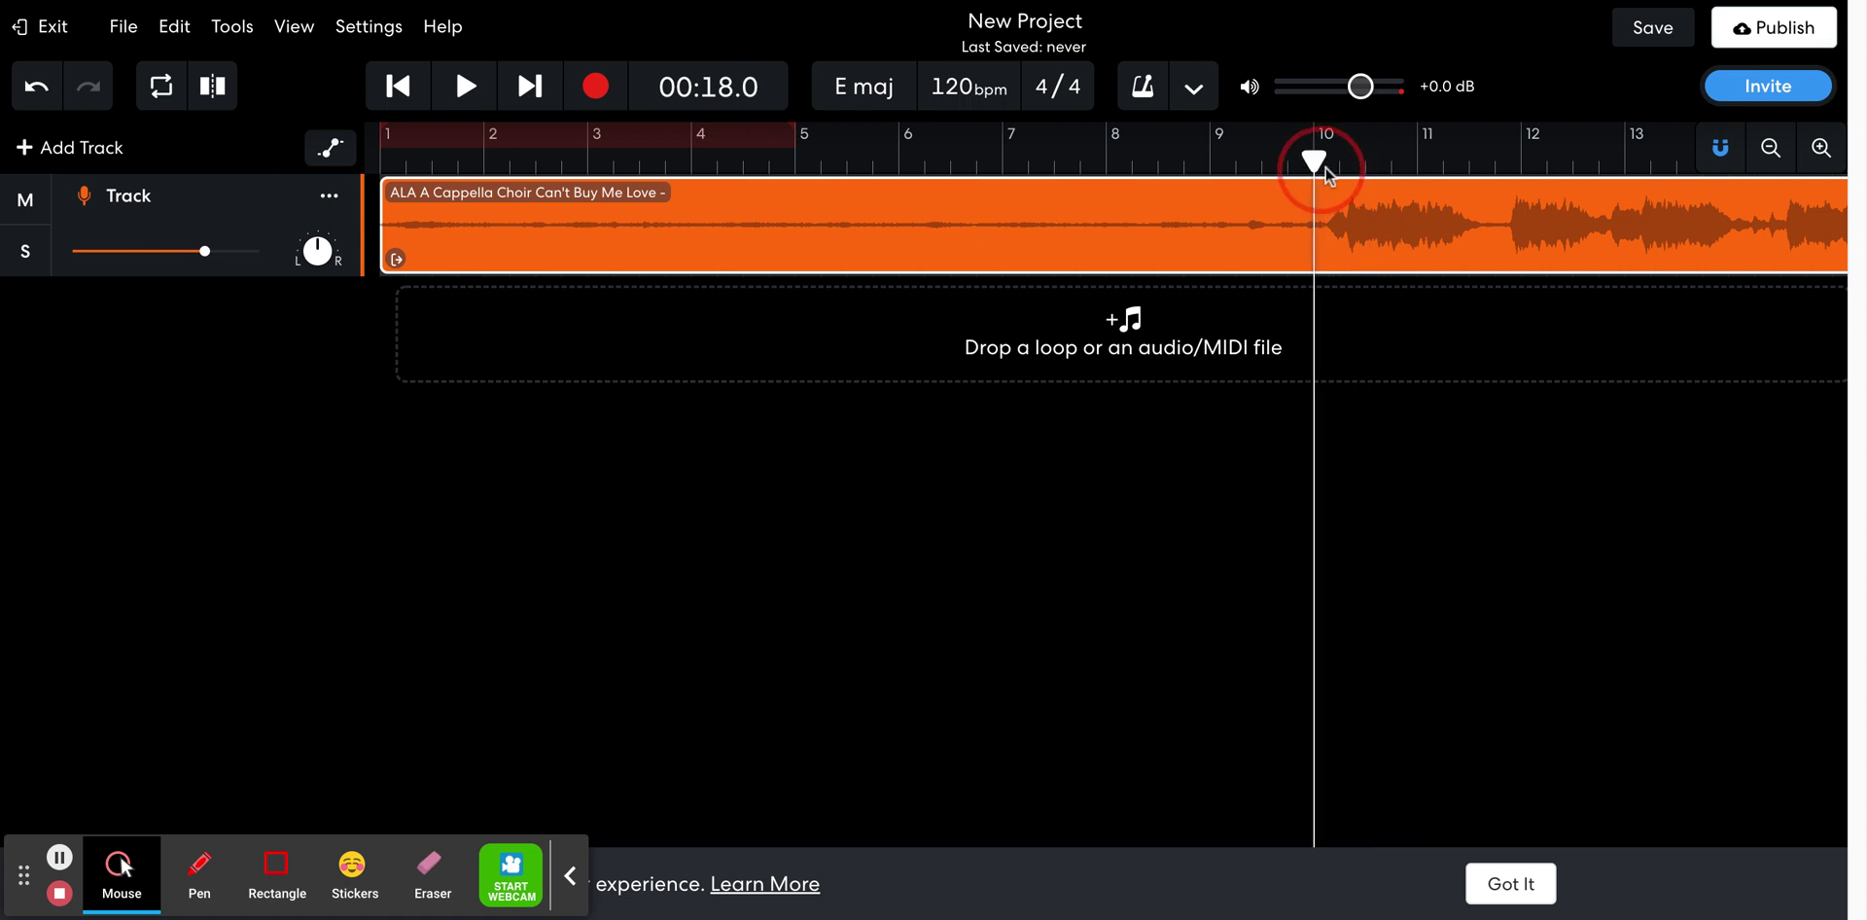
Split the clip there, delete the leading white-noise piece, and drag the singing to the track start
{"action": "left_click", "coordinate": [213, 85]}
{"action": "left_click", "coordinate": [1077, 191]}
{"action": "left_click", "coordinate": [1109, 212]}
{"action": "key", "text": "Delete"}
{"action": "left_click_drag", "start_coordinate": [1459, 219], "coordinate": [391, 227]}
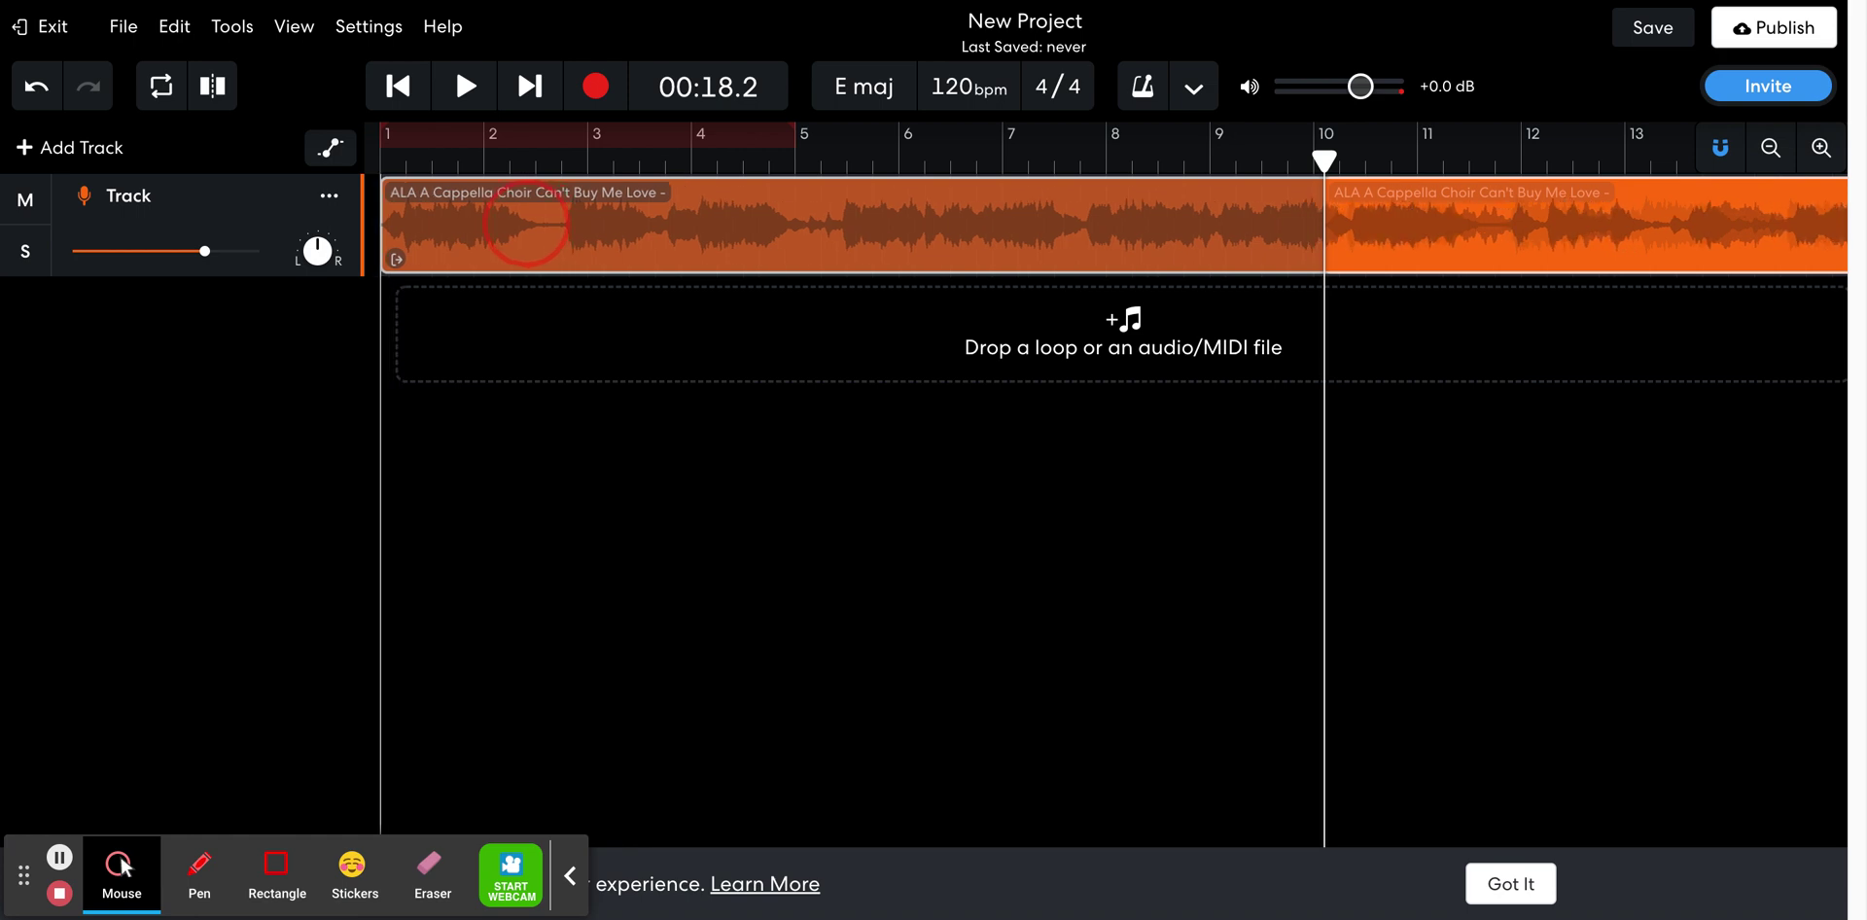
Align the choir clip's start with bar 1 and zoom out to see the whole clip
{"action": "left_click", "coordinate": [1561, 366]}
{"action": "scroll", "coordinate": [1342, 416], "scroll_direction": "right", "scroll_amount": 8}
{"action": "scroll", "coordinate": [1343, 416], "scroll_direction": "right", "scroll_amount": 8}
{"action": "scroll", "coordinate": [1342, 416], "scroll_direction": "right", "scroll_amount": 6}
{"action": "scroll", "coordinate": [1339, 415], "scroll_direction": "right", "scroll_amount": 6}
{"action": "scroll", "coordinate": [1340, 415], "scroll_direction": "right", "scroll_amount": 6}
{"action": "scroll", "coordinate": [1339, 415], "scroll_direction": "right", "scroll_amount": 4}
{"action": "left_click", "coordinate": [1770, 147]}
{"action": "left_click", "coordinate": [1770, 147]}
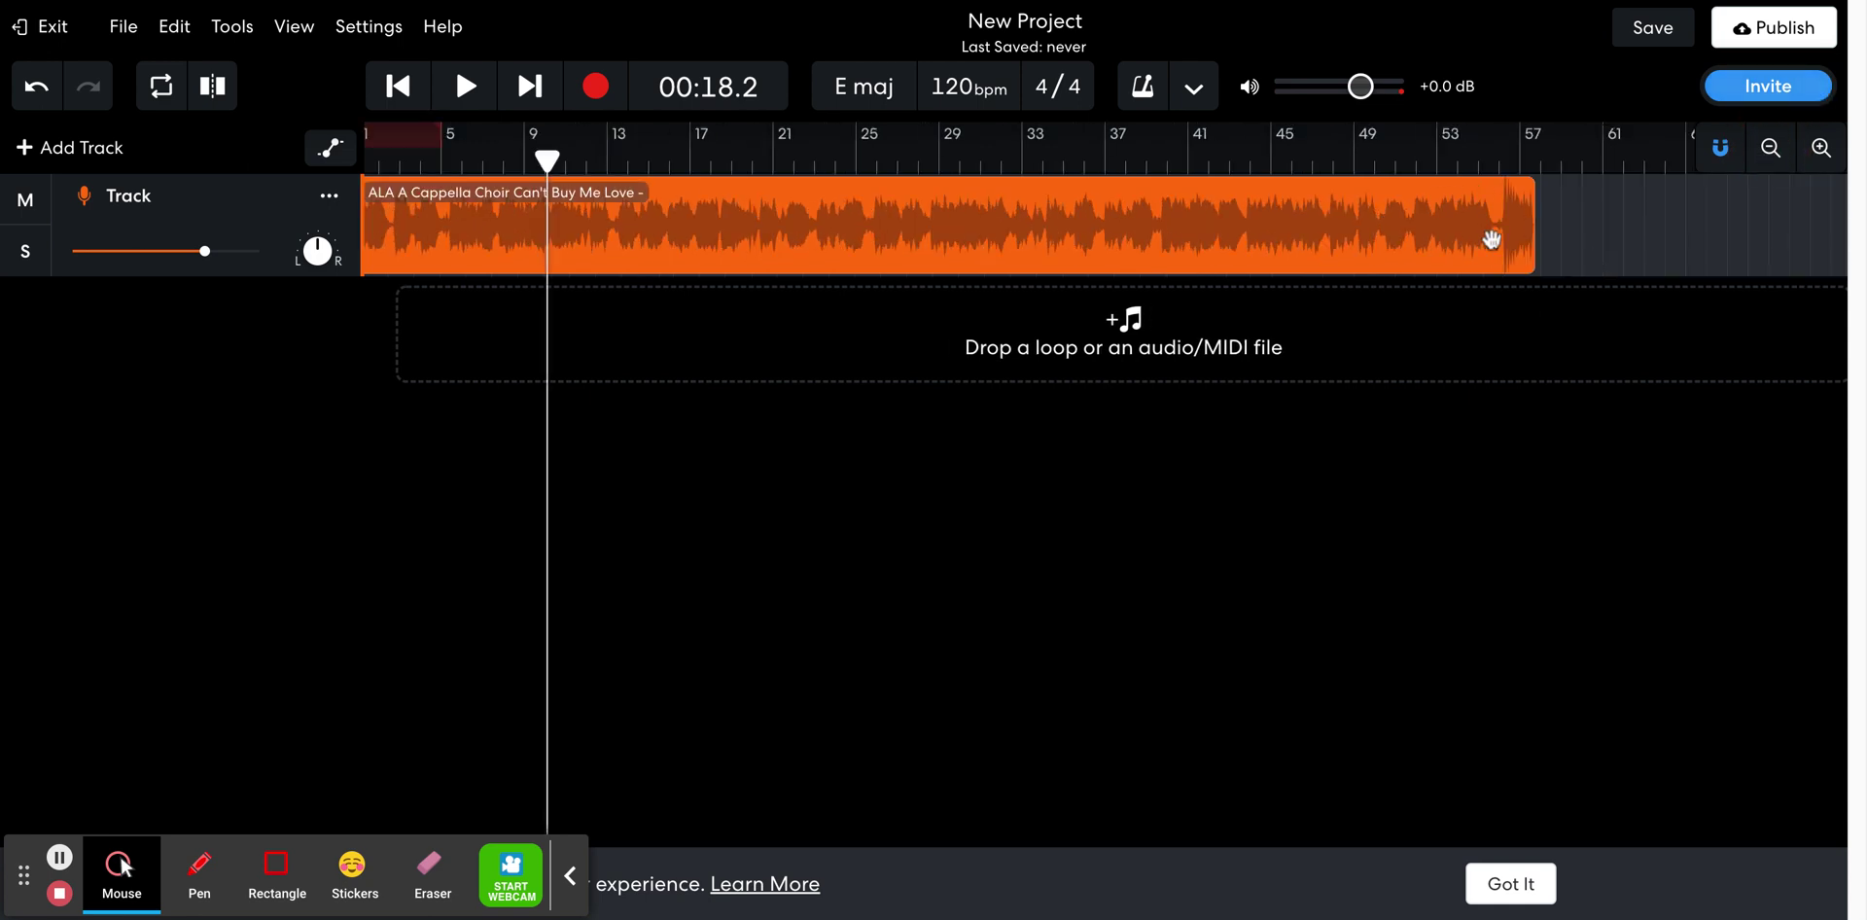
Split the clip at about 01:50 where the clapping starts and delete the trailing piece
{"action": "left_click", "coordinate": [1488, 161]}
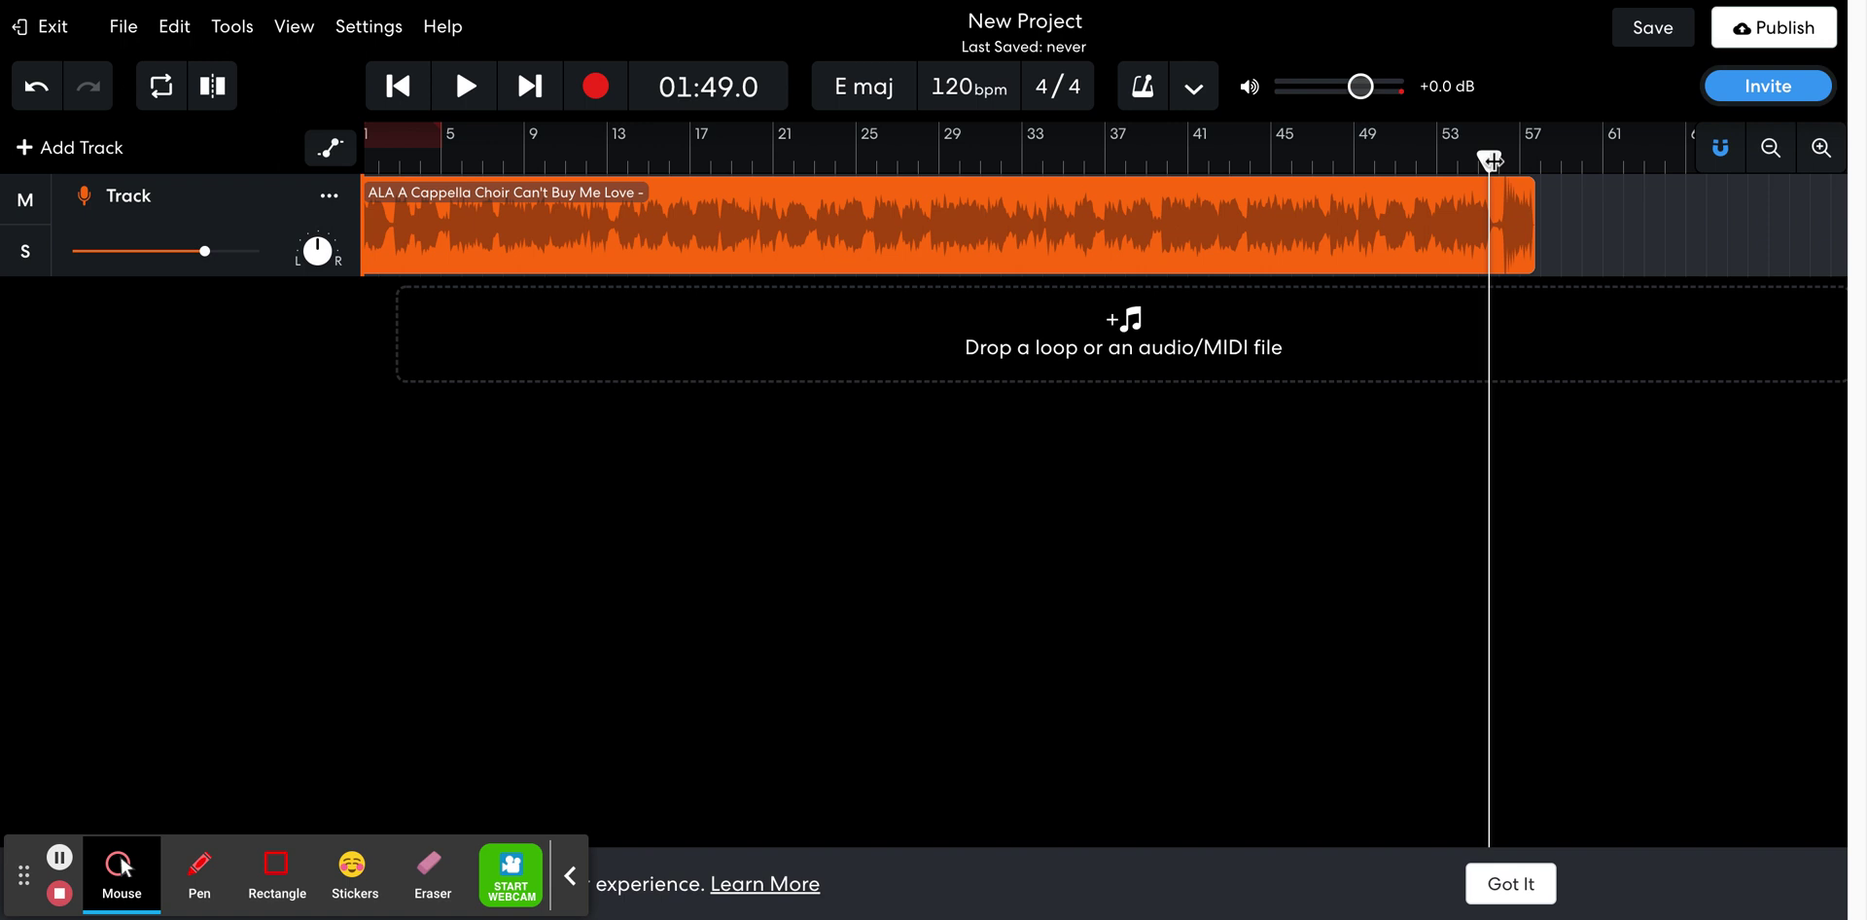
{"action": "left_click_drag", "start_coordinate": [1489, 162], "coordinate": [1500, 160]}
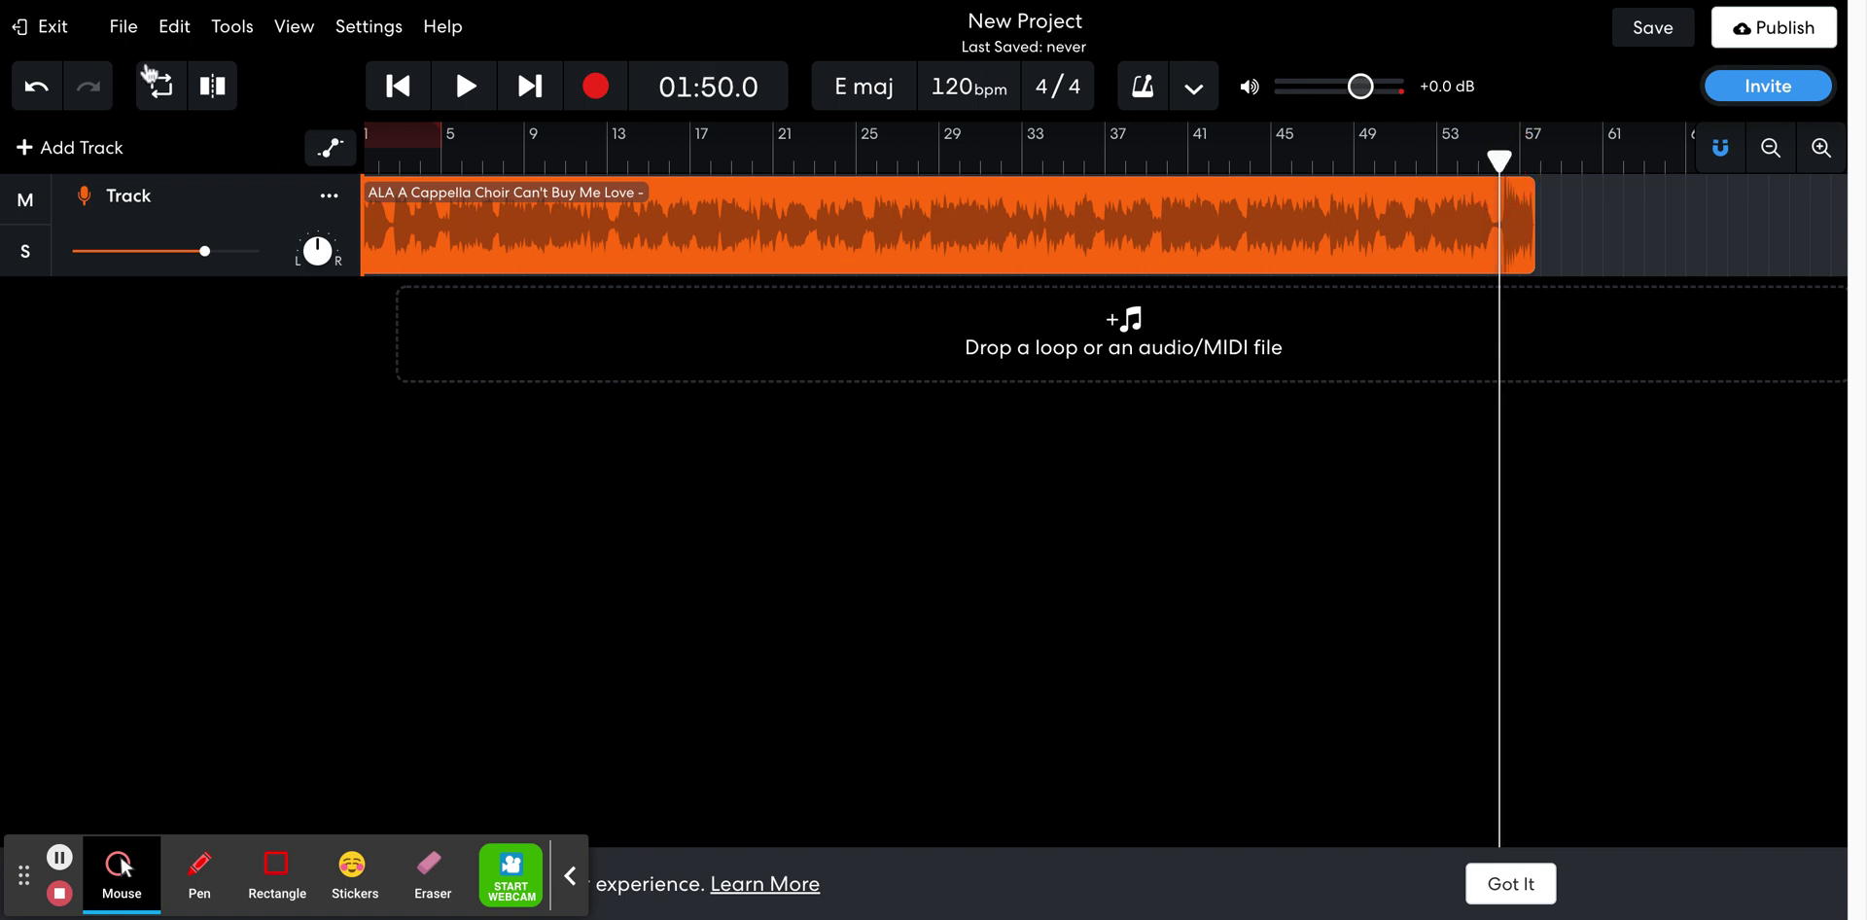
{"action": "left_click", "coordinate": [211, 86]}
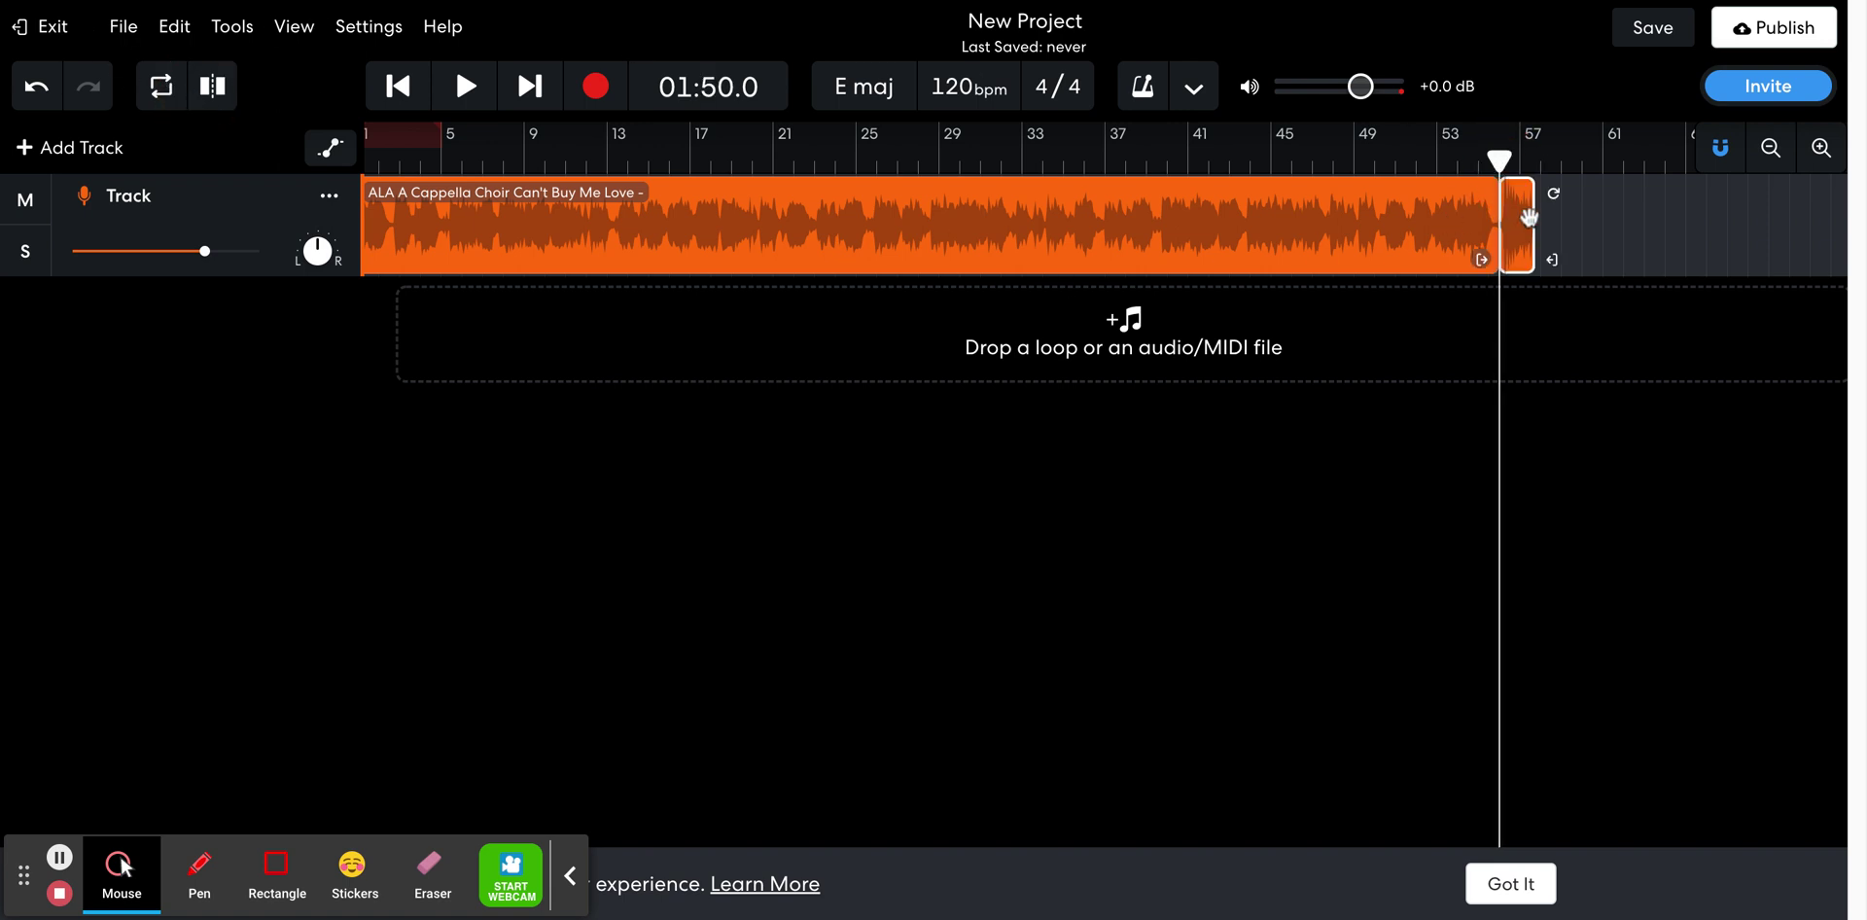
{"action": "key", "text": "Delete"}
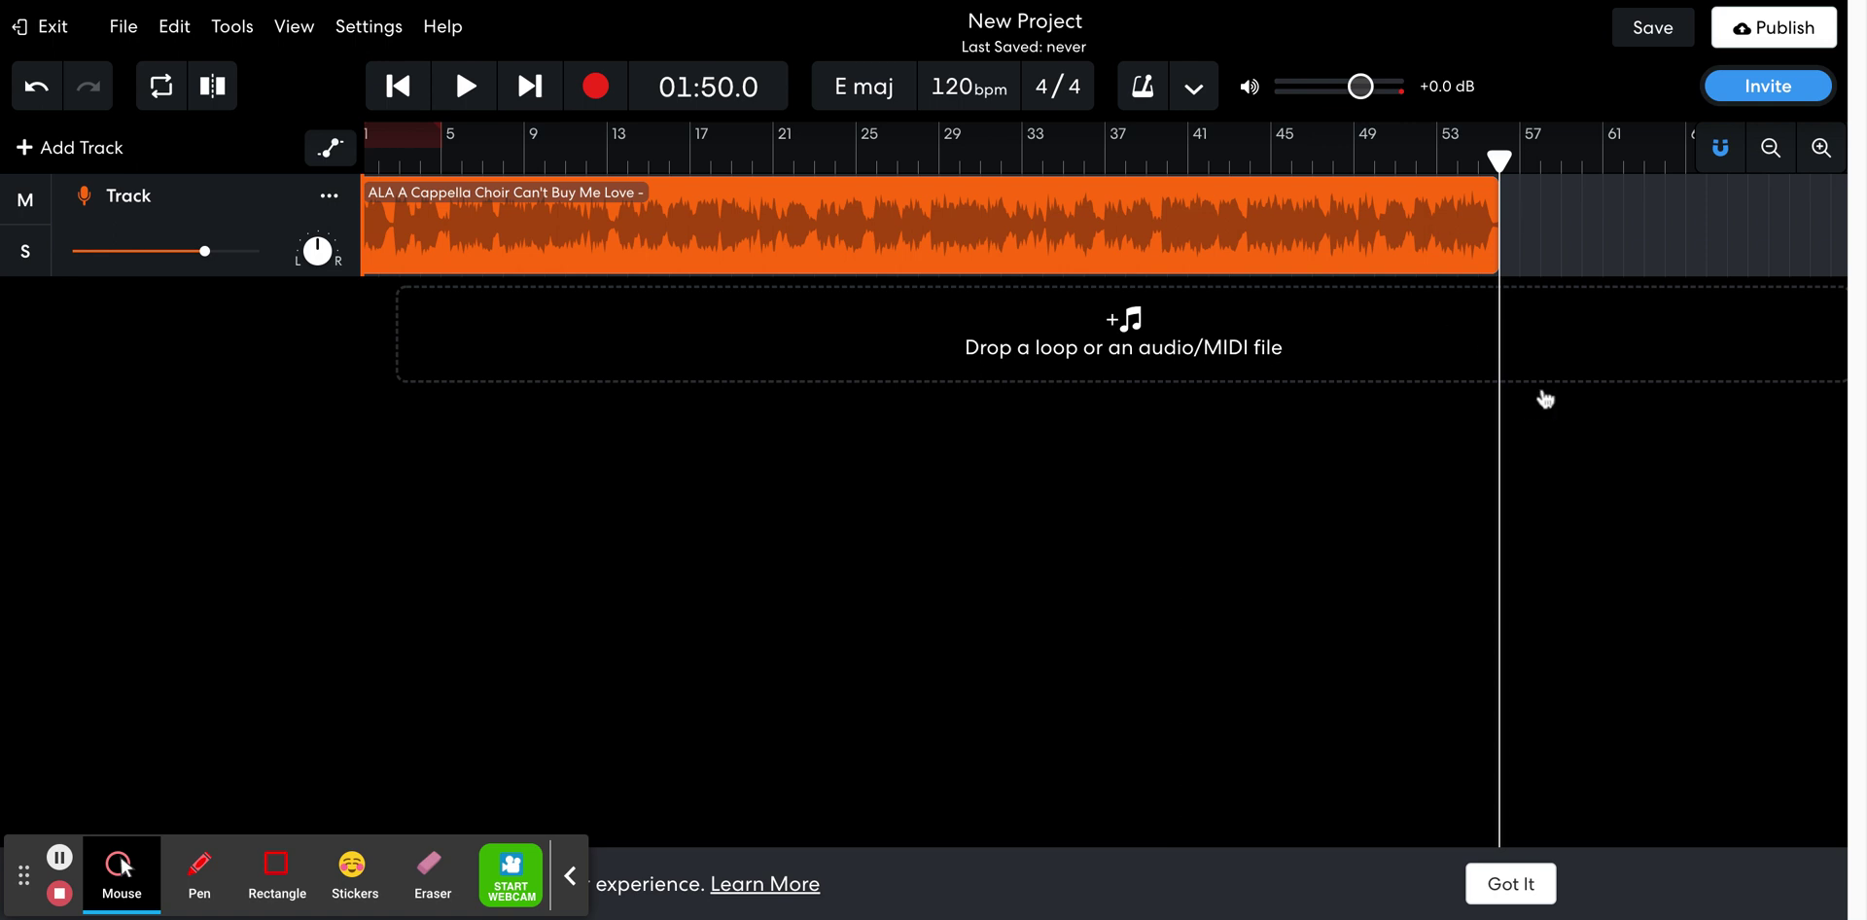